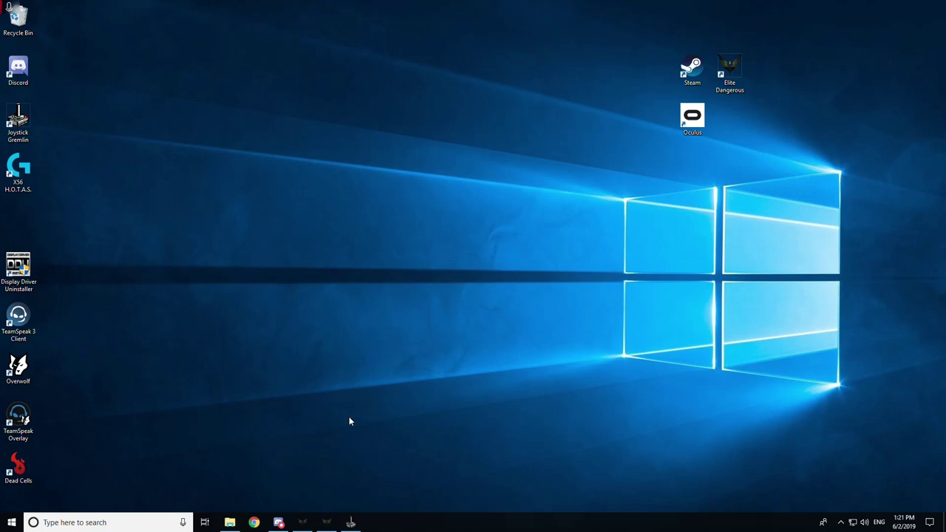
Review Elite Dangerous's Divert Power key bindings under Options > Controls, then cancel without changes.
click(327, 522)
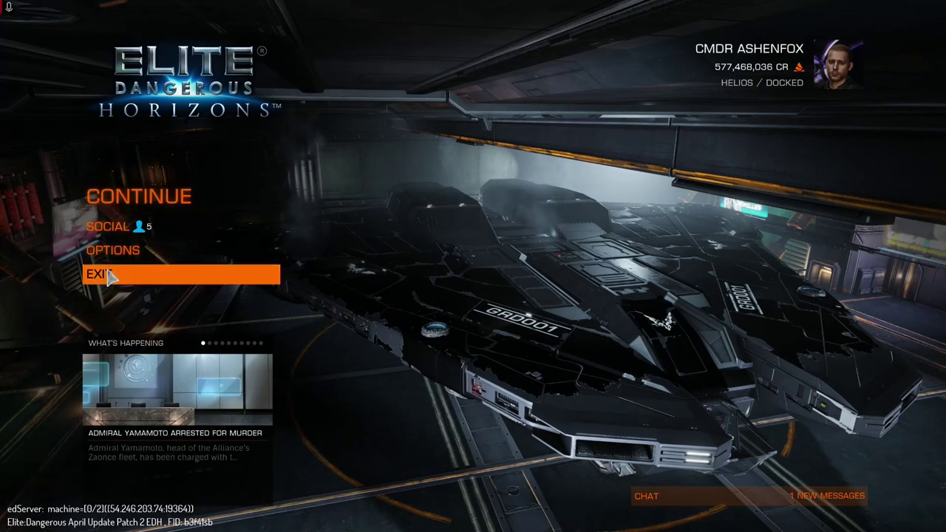
click(109, 252)
click(173, 313)
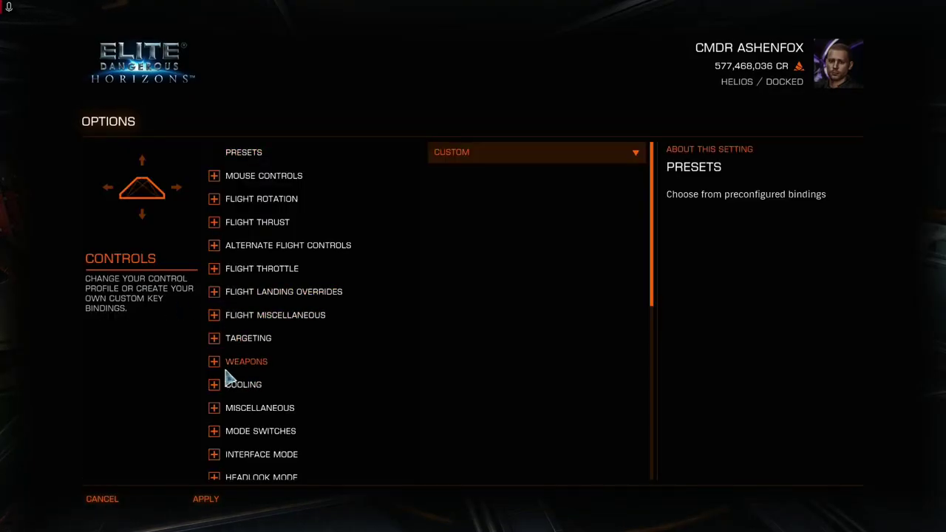
click(215, 414)
scroll(395, 401, down, 12)
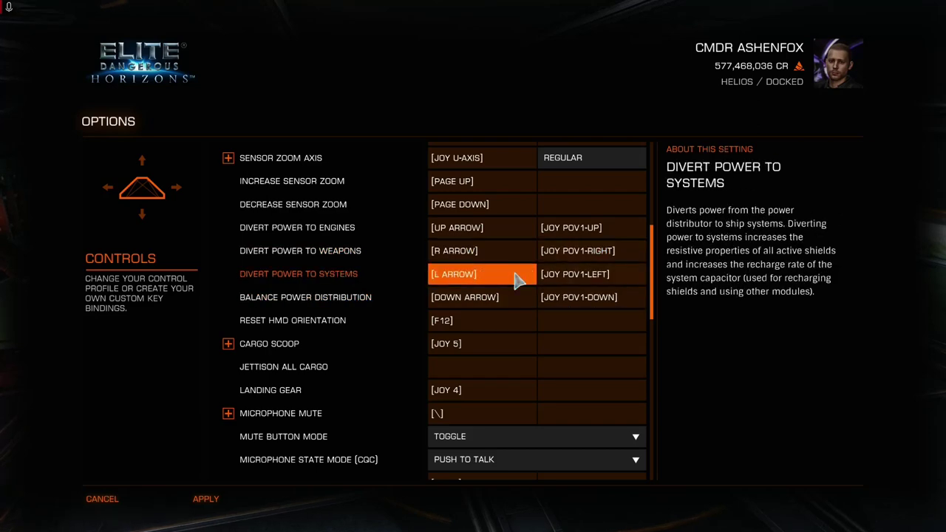
click(131, 507)
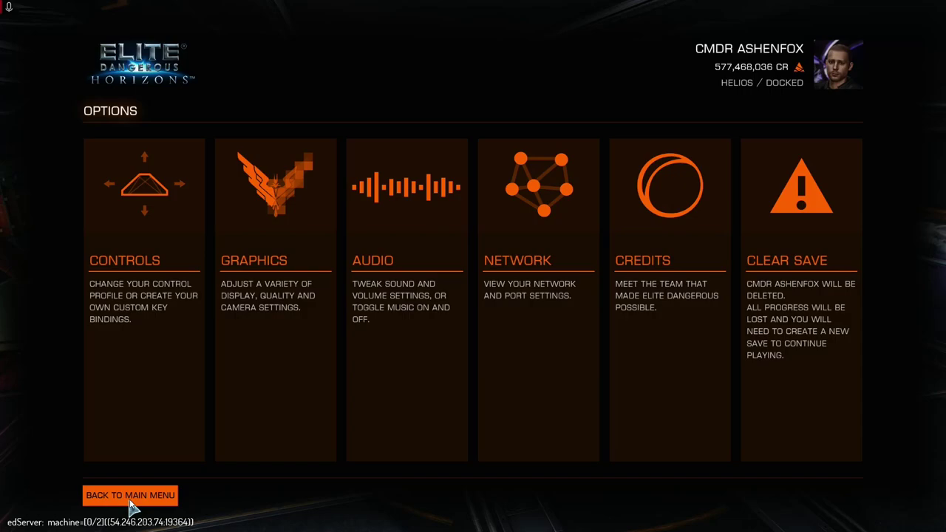
key(alt+Tab)
Bring up Joystick Gremlin with krait.xml loaded and browse its File and Actions menus.
click(351, 523)
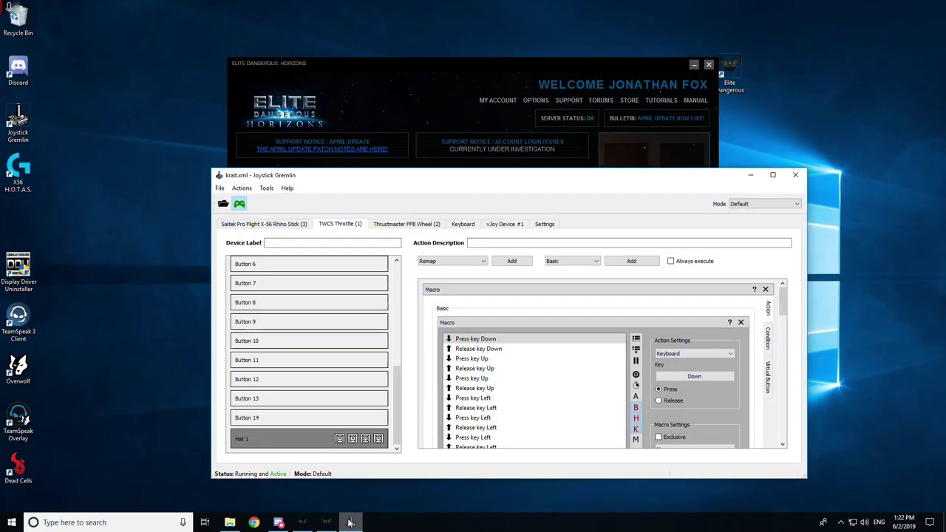
click(219, 189)
mouse_move(242, 190)
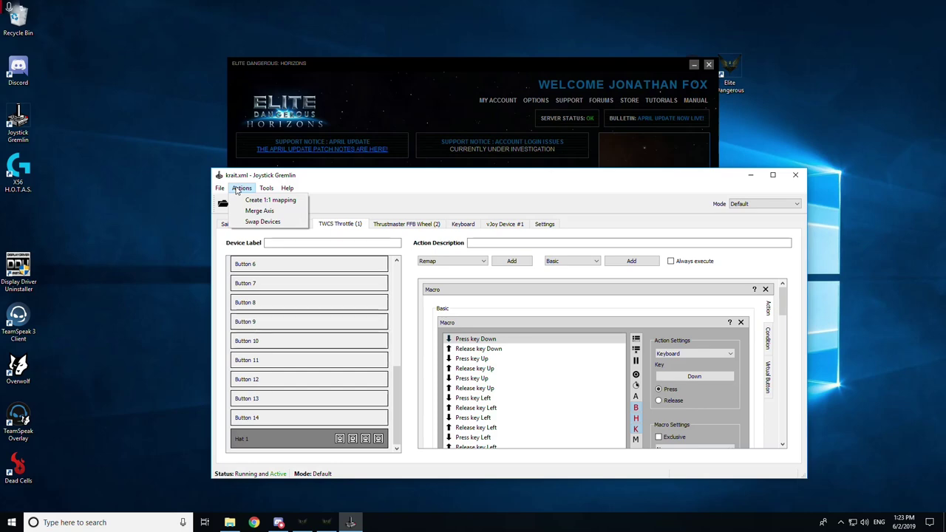
click(237, 190)
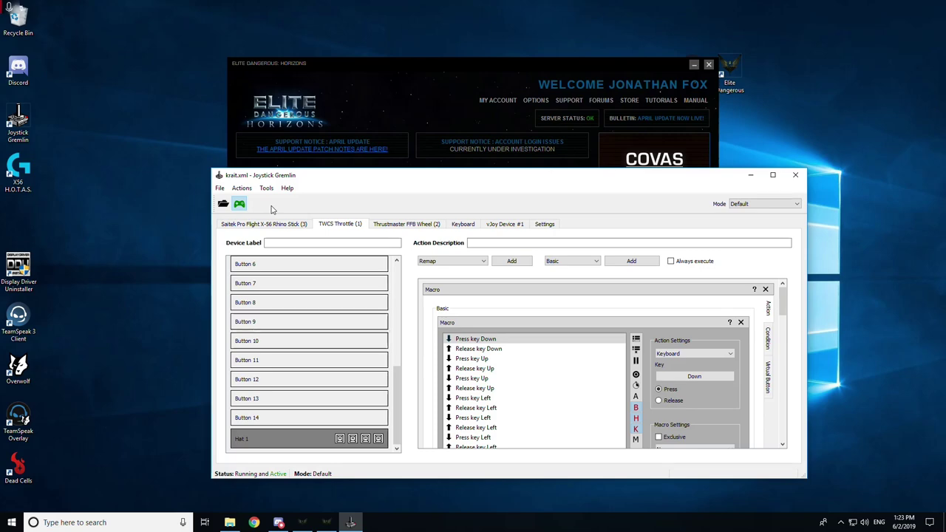
Show the TWCS Throttle inputs and deactivate the krait.xml profile so it reads Not Running.
drag(397, 391, 397, 277)
click(253, 275)
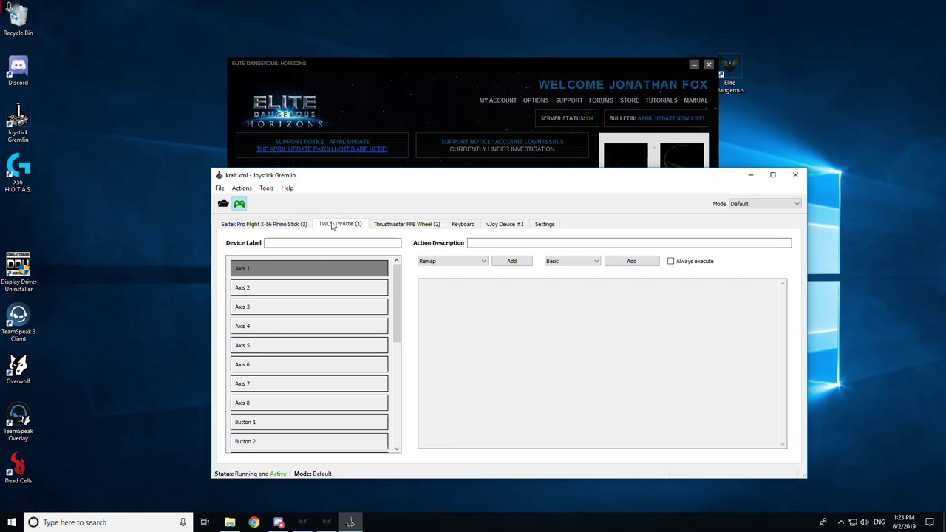
click(239, 203)
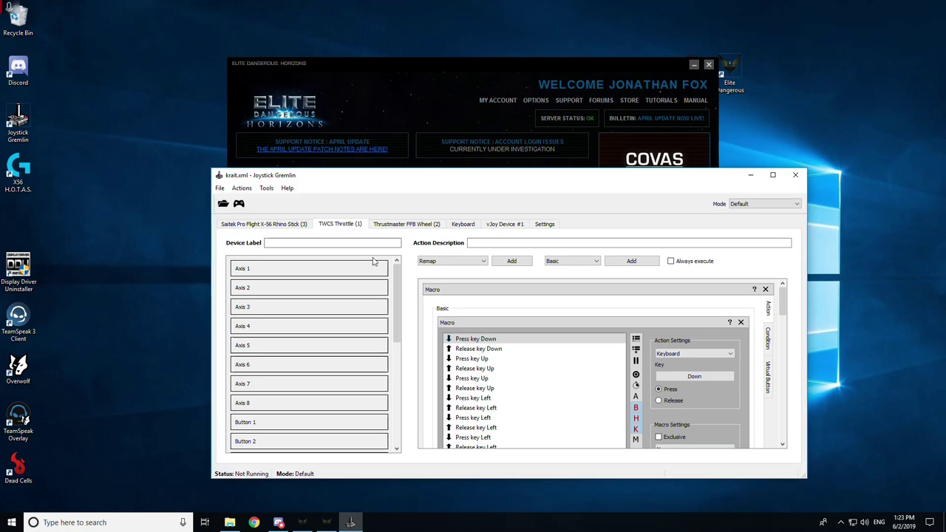
scroll(397, 280, down, 5)
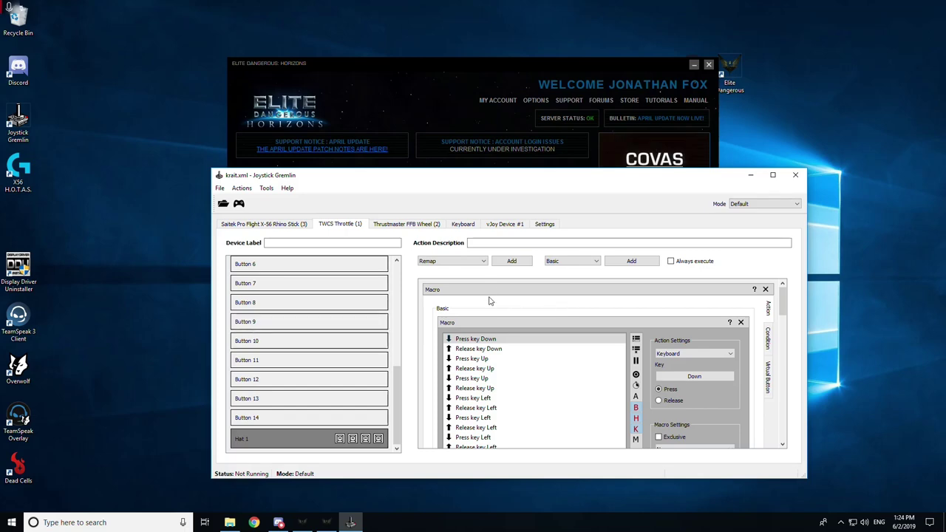
Inspect the existing macro's action type list and its Virtual Button and Action settings.
scroll(490, 300, down, 1)
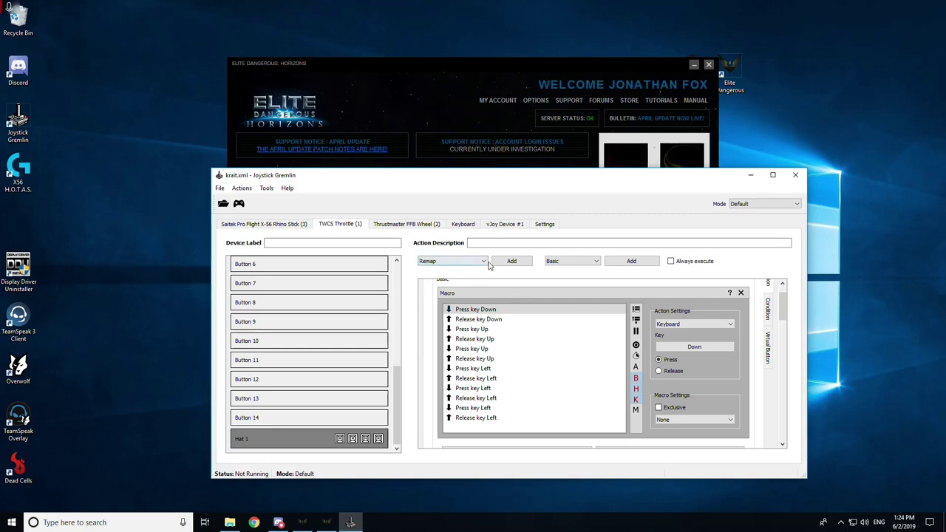
click(487, 263)
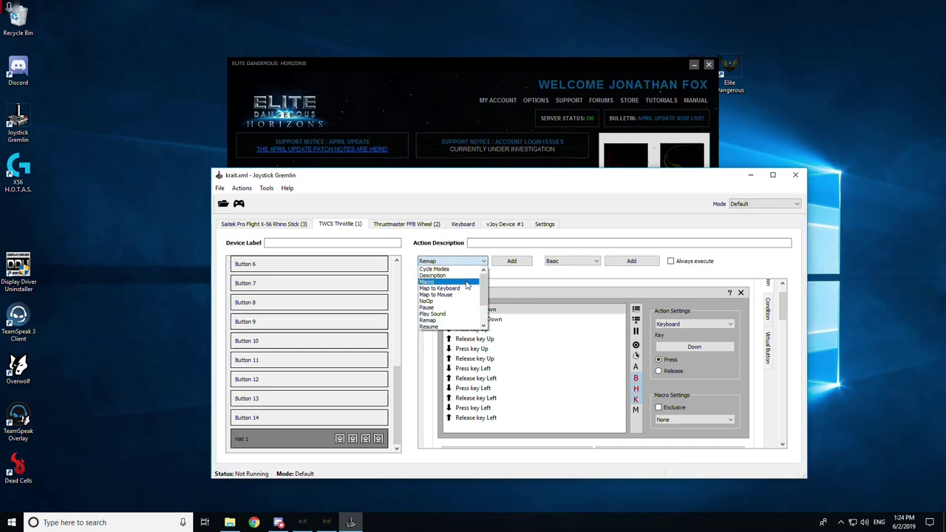
click(512, 275)
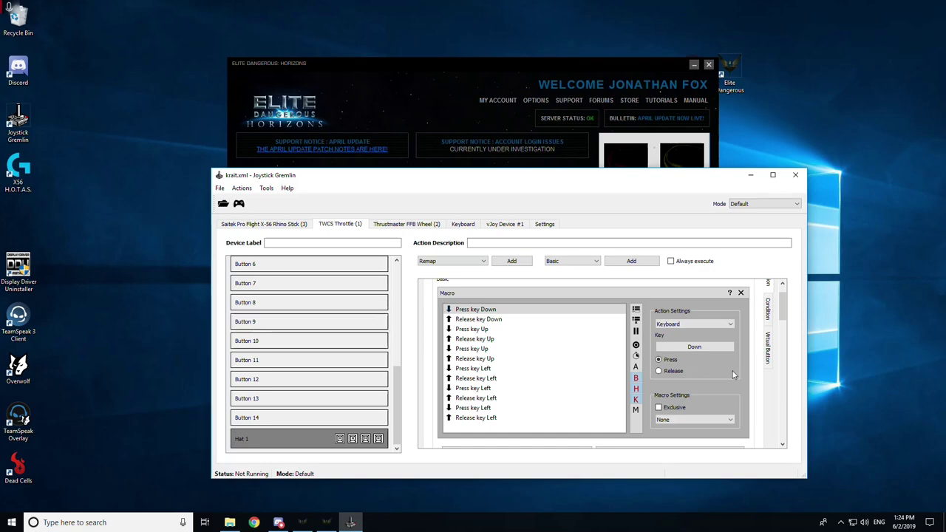
click(769, 357)
scroll(683, 363, up, 1)
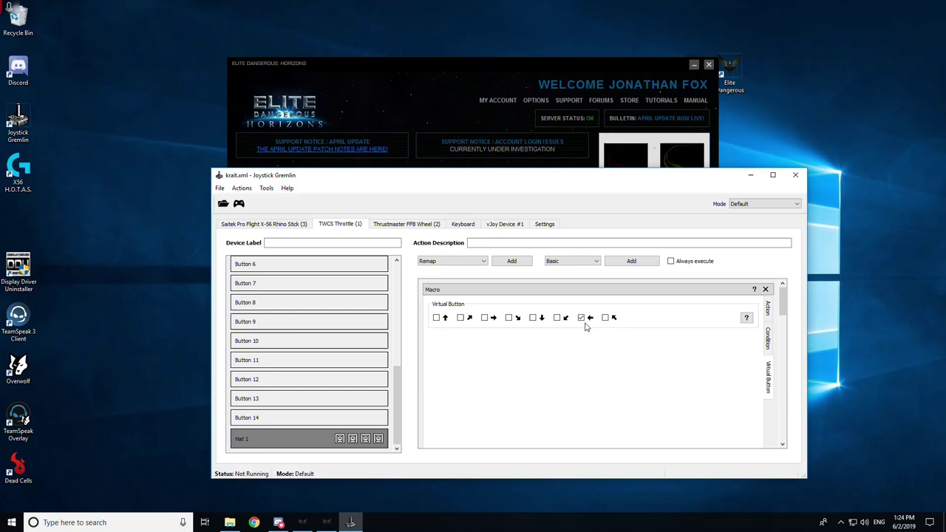
click(769, 312)
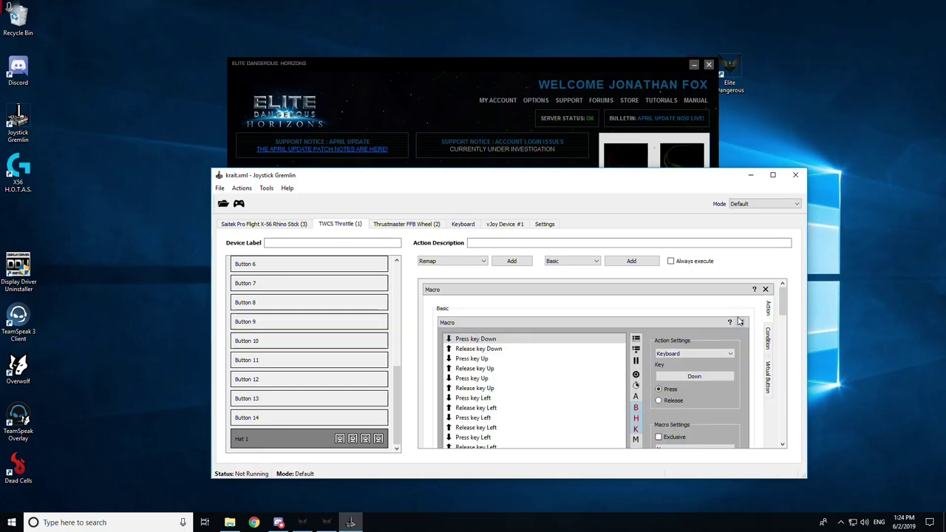
mouse_move(782, 303)
mouse_down()
mouse_move(771, 439)
mouse_move(765, 305)
mouse_up()
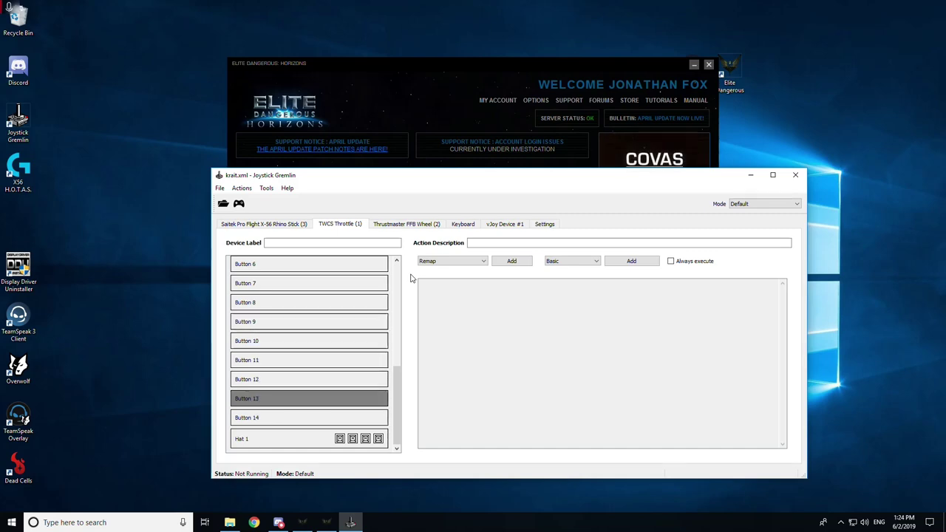
Select TWCS Throttle Button 13 and bring up its action type list.
click(277, 378)
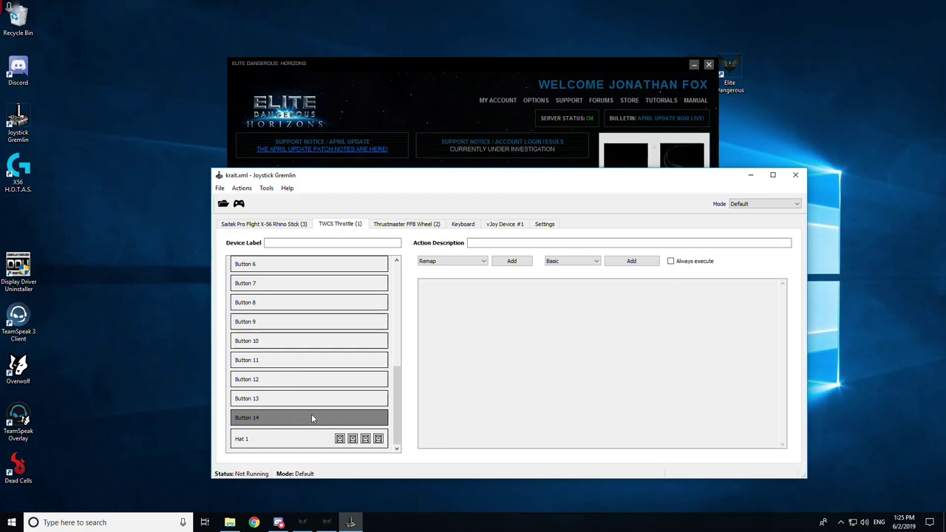
click(338, 404)
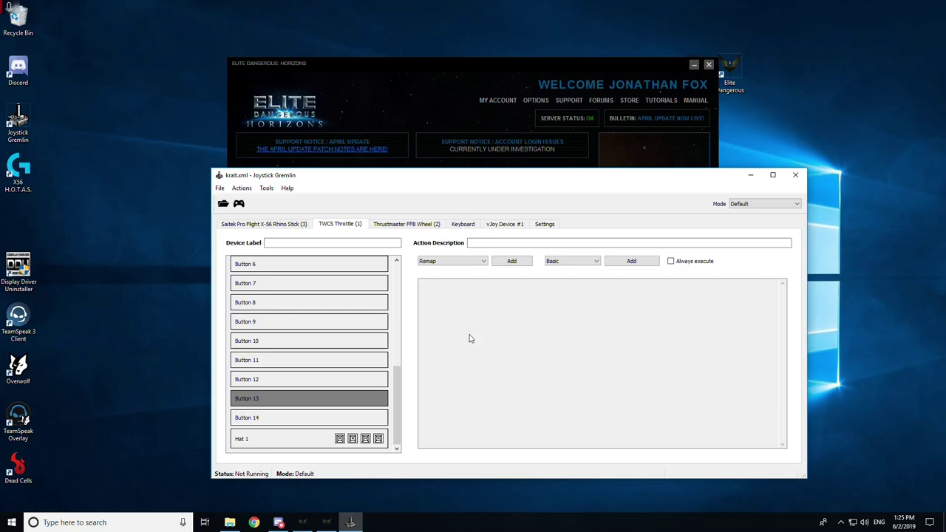
click(472, 262)
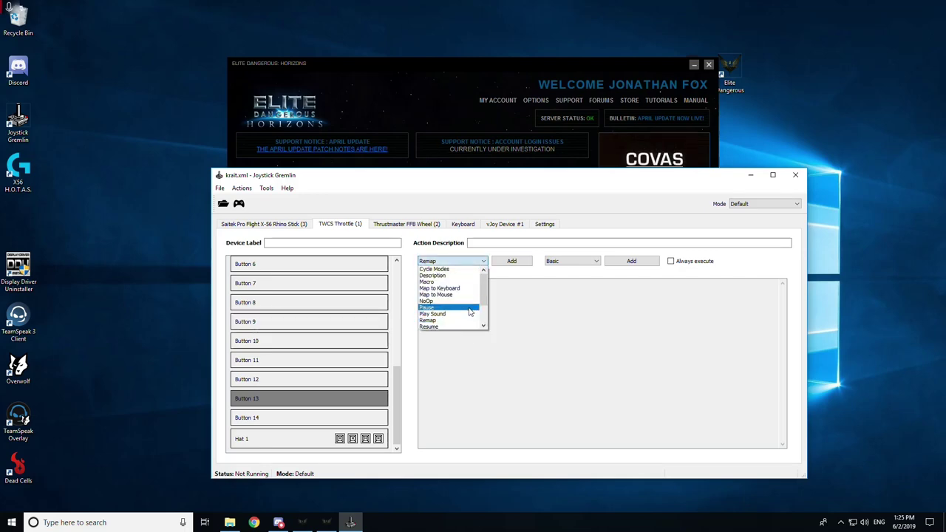
Add a Macro action to Button 13 and record the keystrokes Down, Right, Right, Up, Up.
click(465, 282)
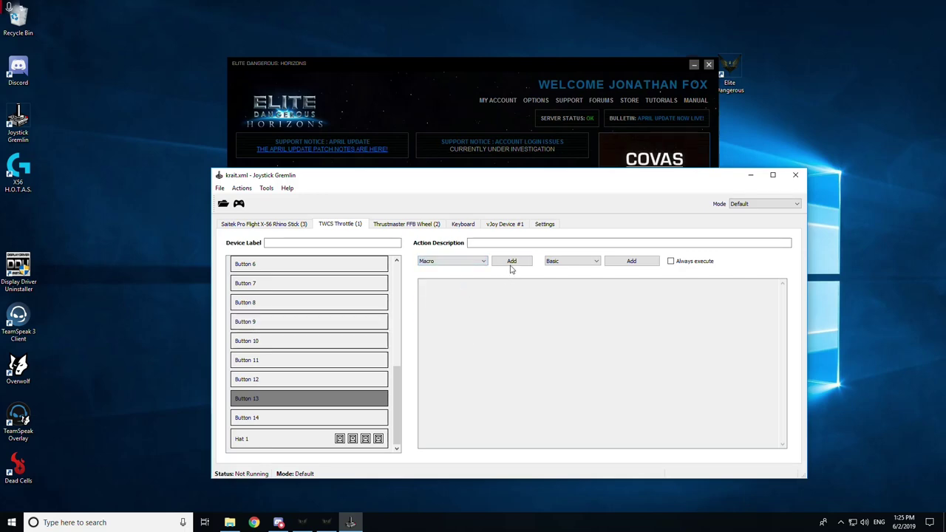
click(511, 261)
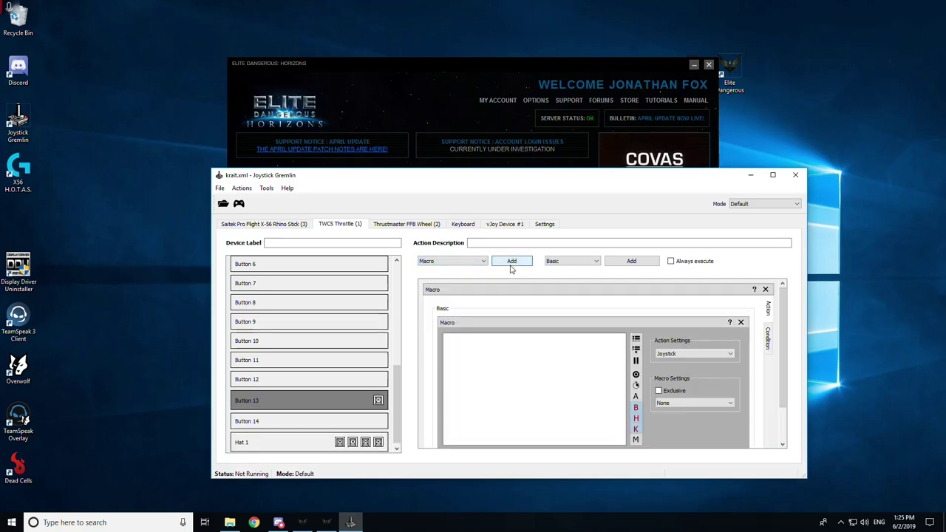
click(636, 377)
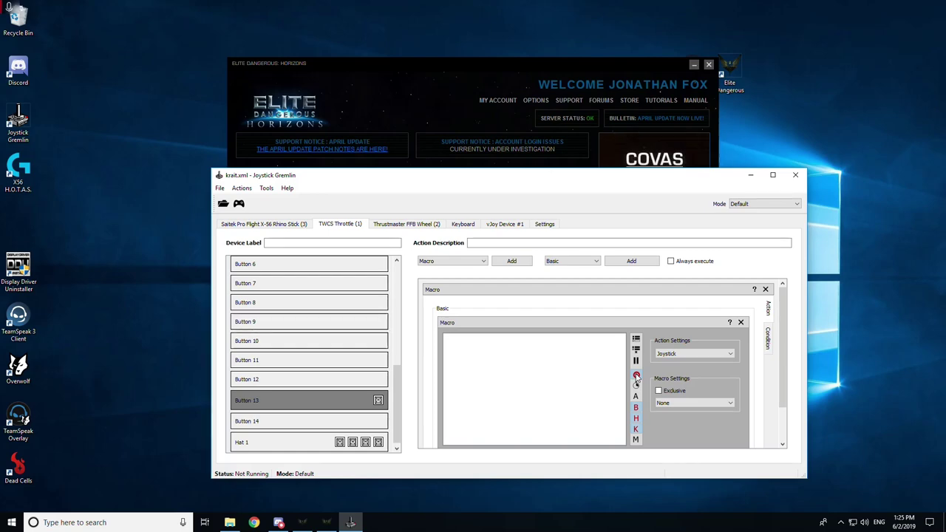
key(Down)
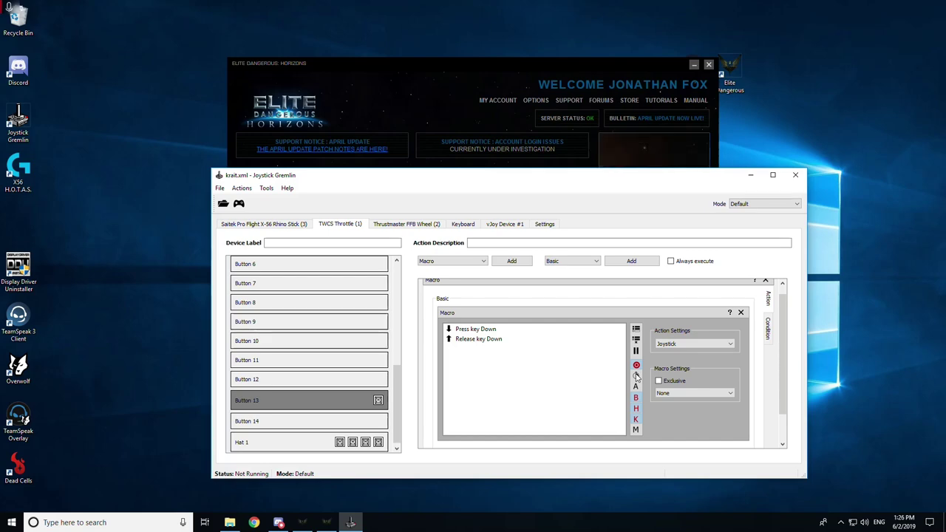
key(Right)
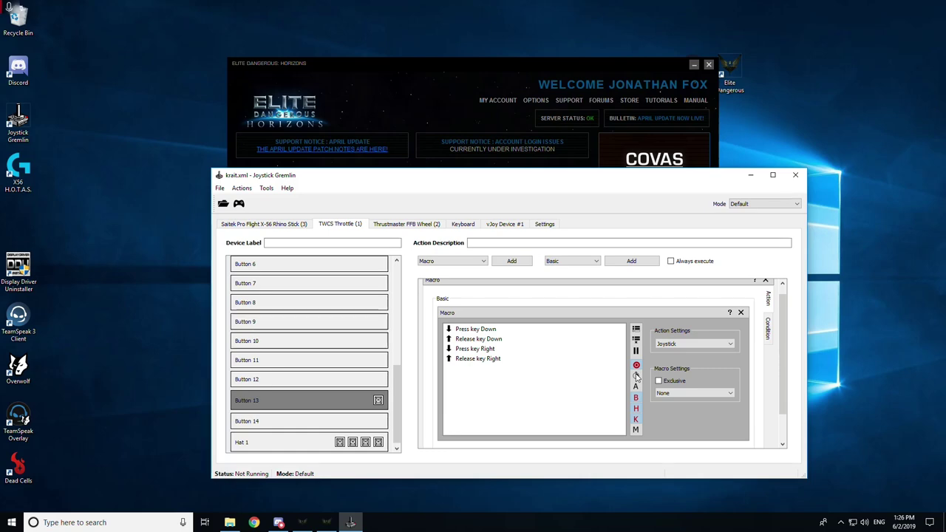
key(Right)
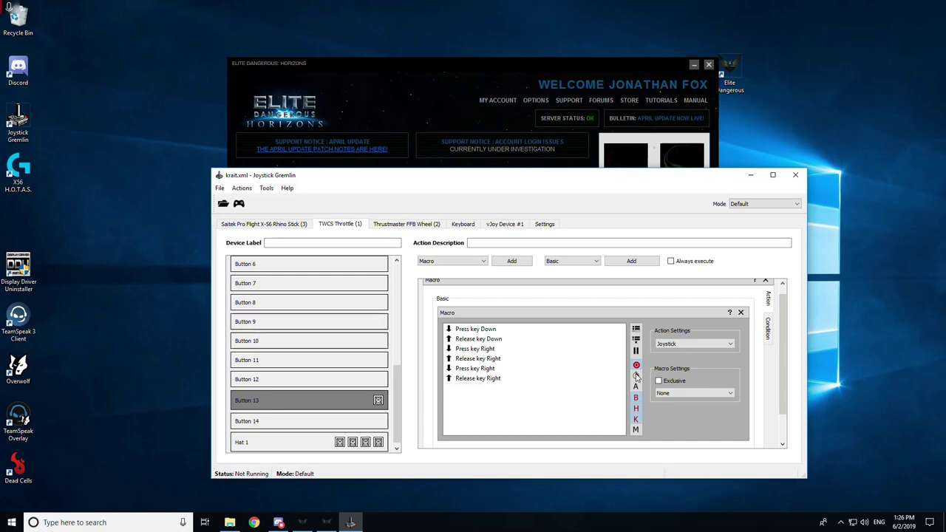
key(Up)
key(Up)
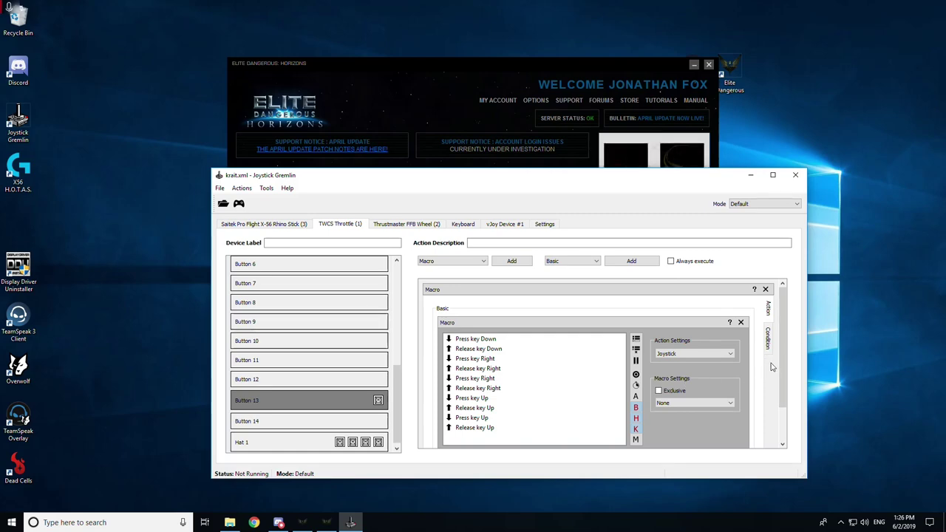
Glance through the File and Help menus, then delete the recorded Macro action from Button 13.
click(221, 189)
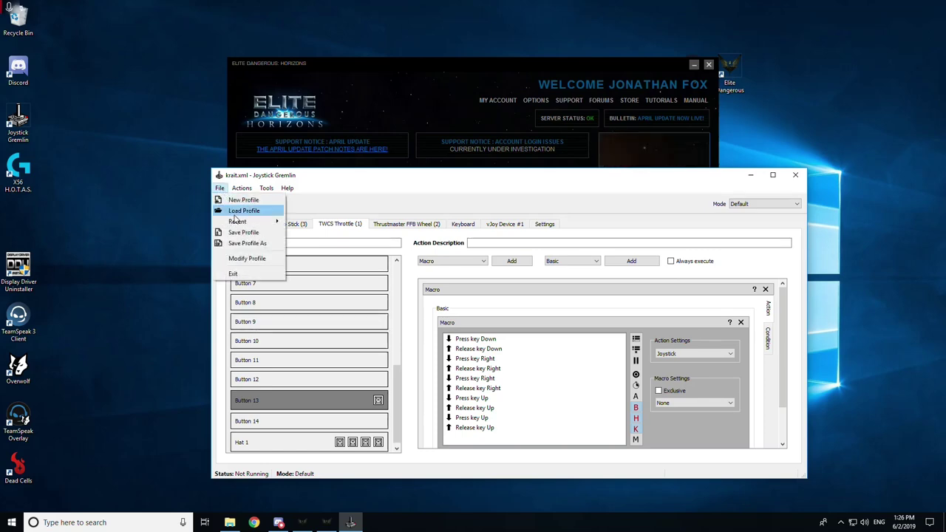
mouse_move(287, 188)
click(323, 191)
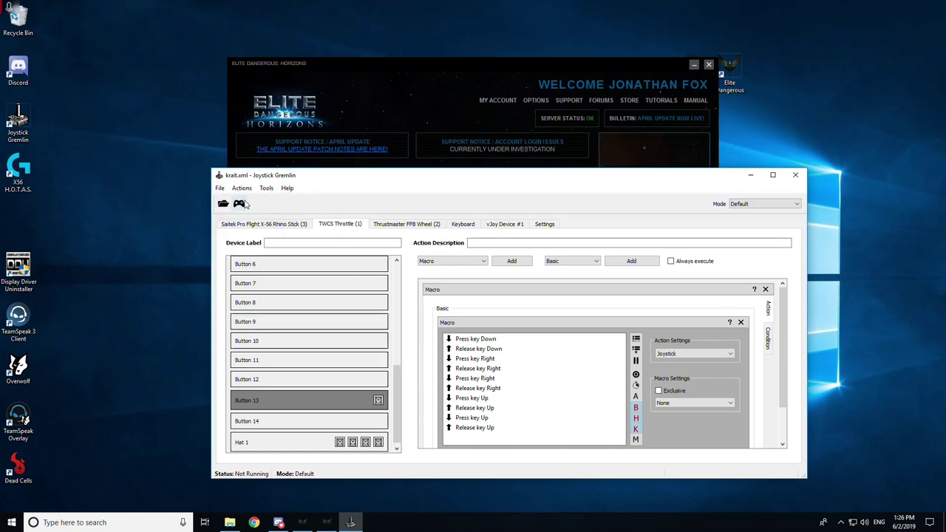
click(765, 290)
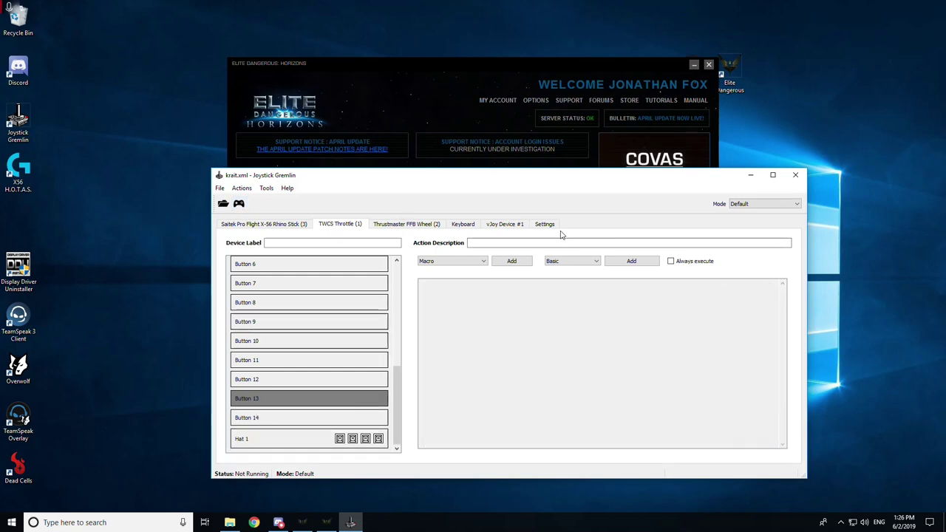